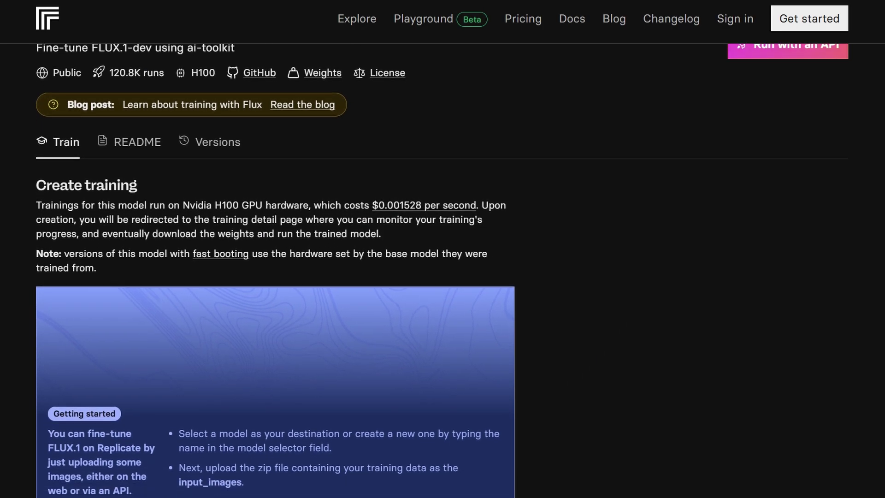
Step: Scroll the FLUX.1-dev Create training form down past hf_token to the wandb fields
{"action": "scroll", "coordinate": [443, 276], "scroll_direction": "down", "scroll_amount": 3}
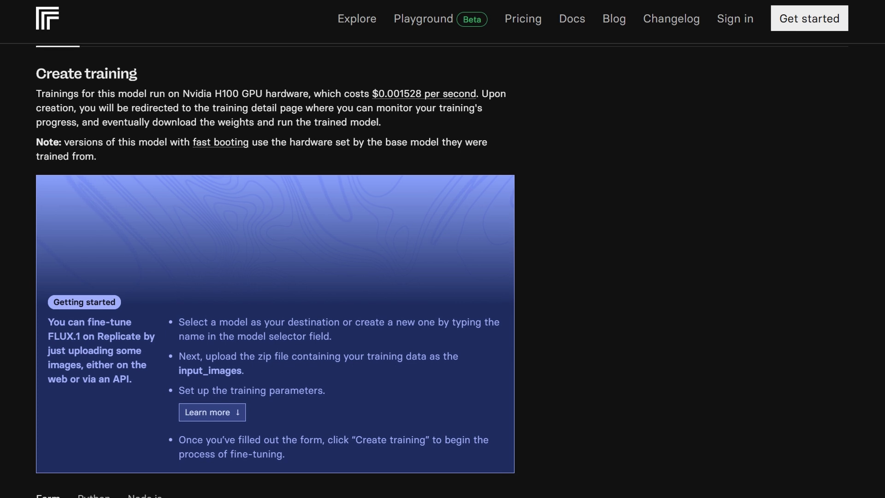
{"action": "scroll", "coordinate": [442, 277], "scroll_direction": "down", "scroll_amount": 3}
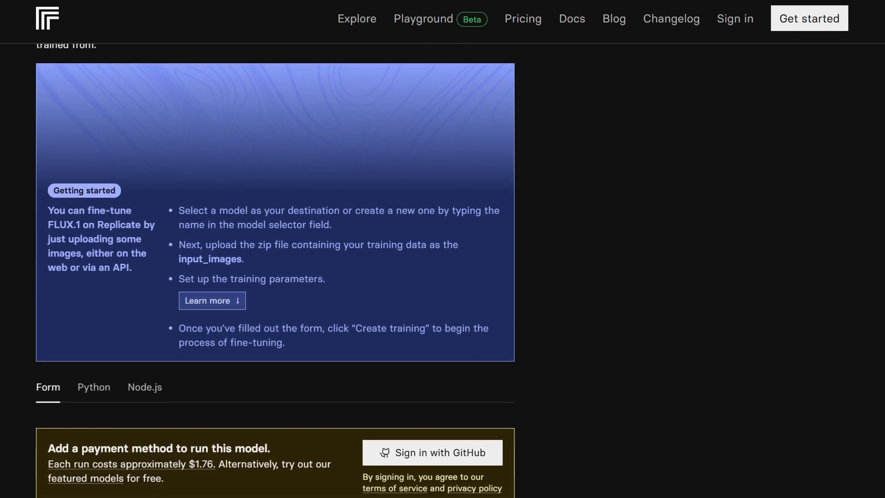
{"action": "scroll", "coordinate": [443, 277], "scroll_direction": "down", "scroll_amount": 2}
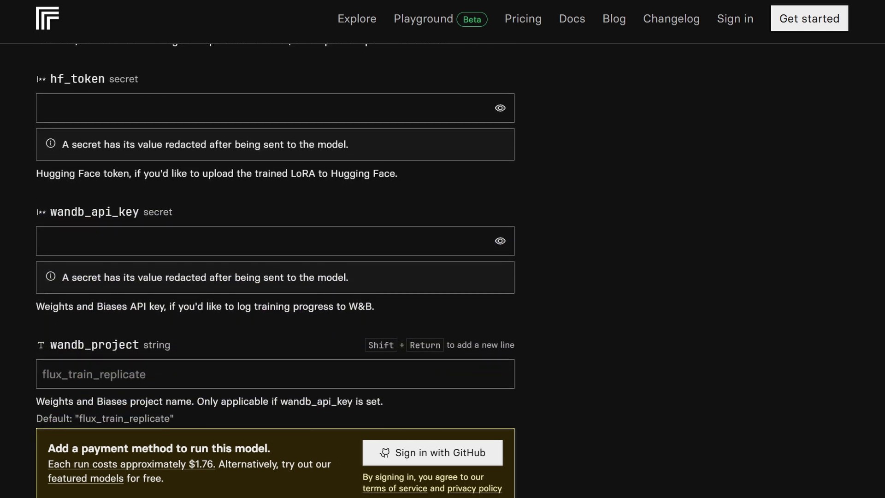
{"action": "scroll", "coordinate": [276, 243], "scroll_direction": "down", "scroll_amount": 3}
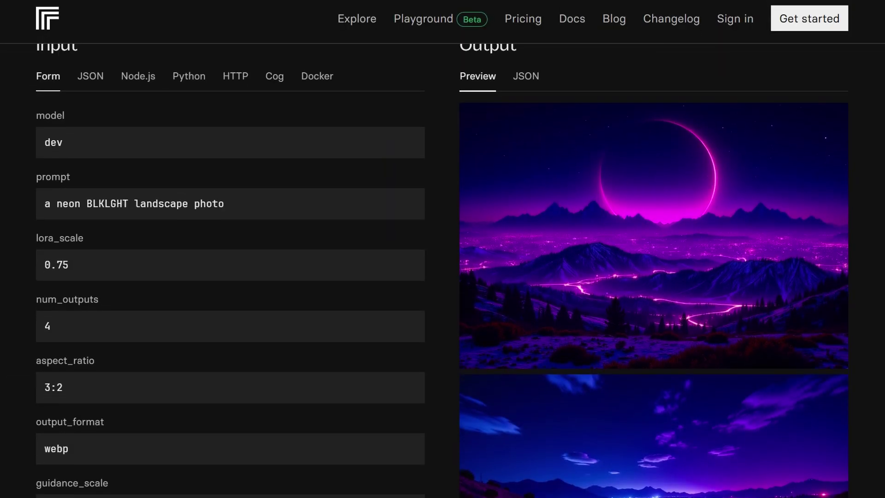
Step: Scroll through the four neon BLKLGHT landscape outputs down to the 36.7-second generation time
{"action": "scroll", "coordinate": [443, 289], "scroll_direction": "down", "scroll_amount": 2}
{"action": "scroll", "coordinate": [443, 289], "scroll_direction": "down", "scroll_amount": 2}
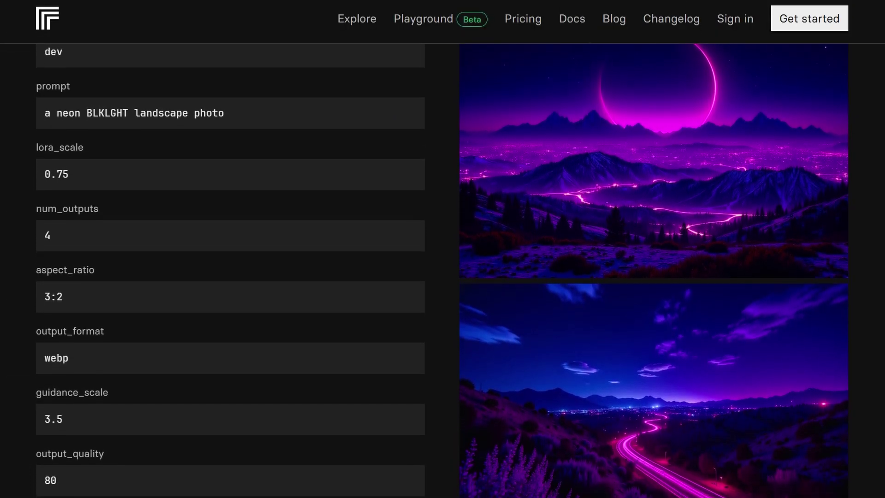
{"action": "scroll", "coordinate": [443, 289], "scroll_direction": "down", "scroll_amount": 2}
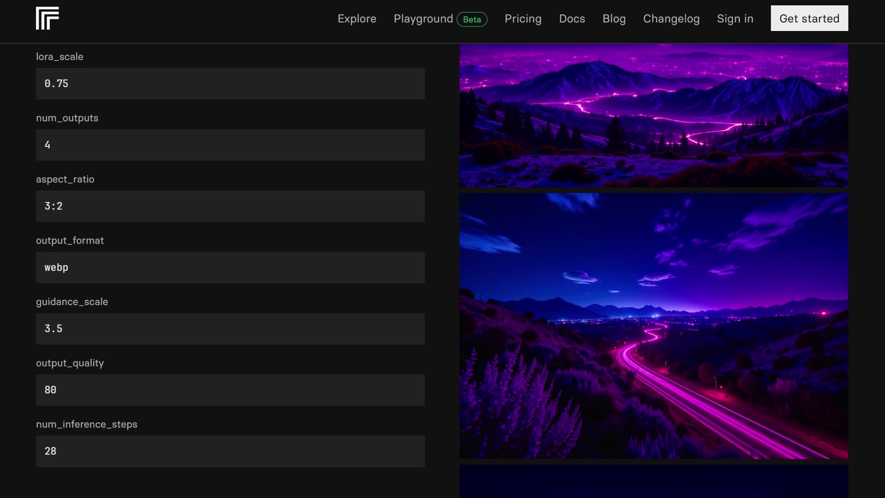
{"action": "scroll", "coordinate": [443, 289], "scroll_direction": "down", "scroll_amount": 2}
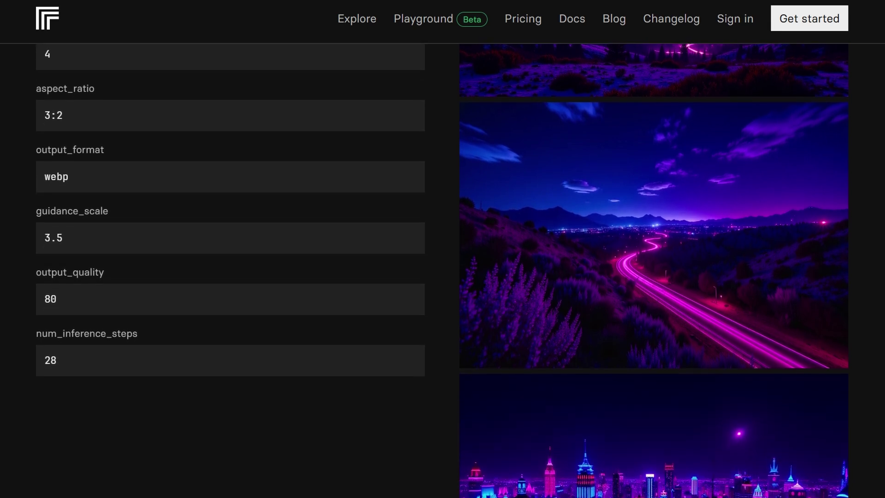
{"action": "scroll", "coordinate": [443, 289], "scroll_direction": "down", "scroll_amount": 2}
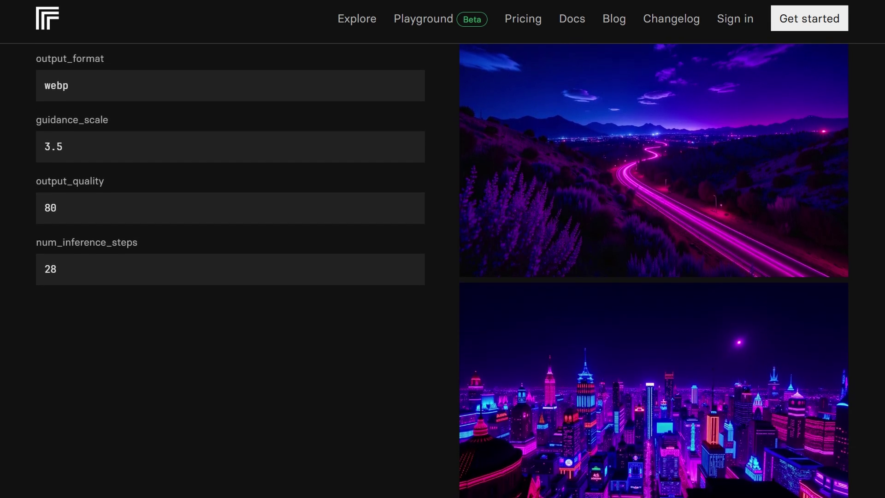
{"action": "scroll", "coordinate": [442, 289], "scroll_direction": "down", "scroll_amount": 2}
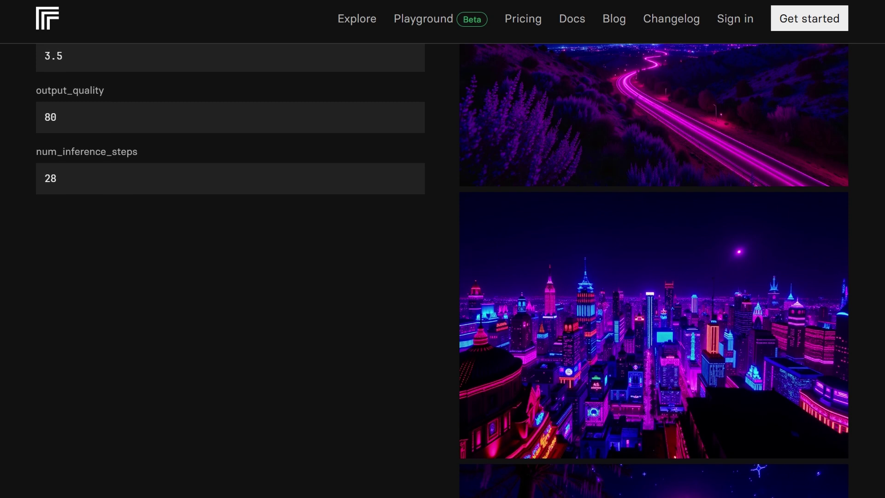
{"action": "scroll", "coordinate": [443, 289], "scroll_direction": "down", "scroll_amount": 2}
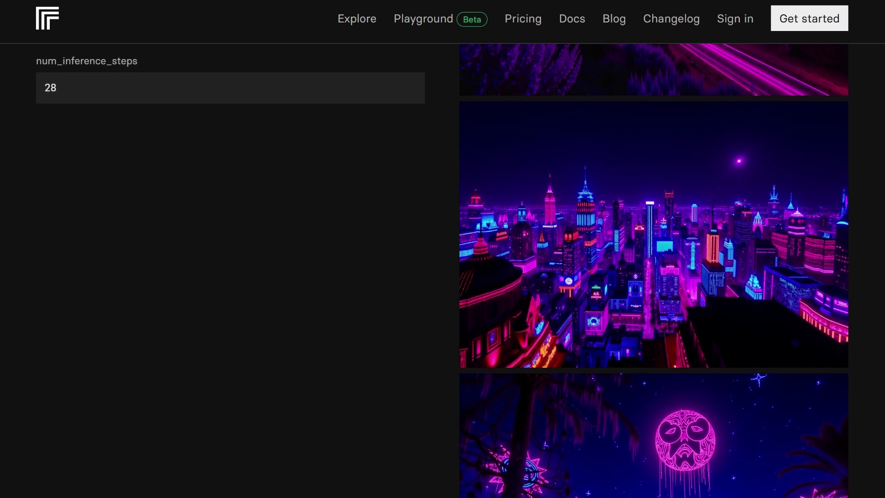
{"action": "scroll", "coordinate": [442, 289], "scroll_direction": "down", "scroll_amount": 2}
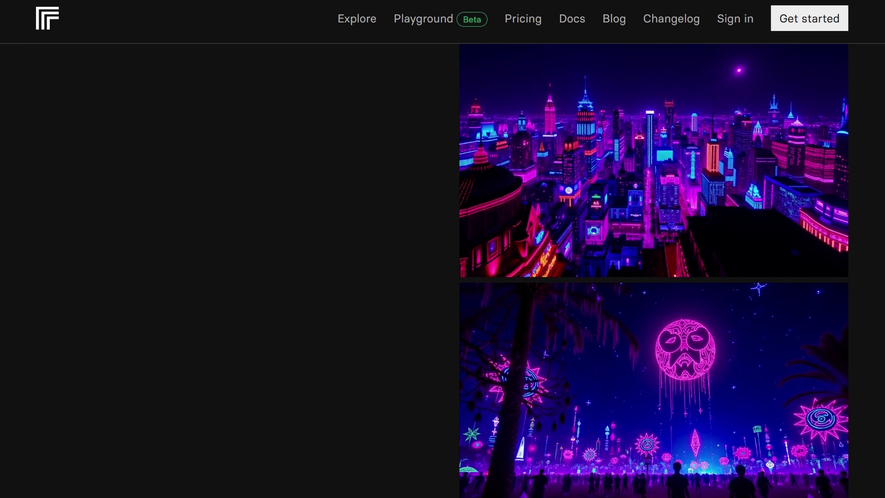
{"action": "scroll", "coordinate": [443, 289], "scroll_direction": "down", "scroll_amount": 1}
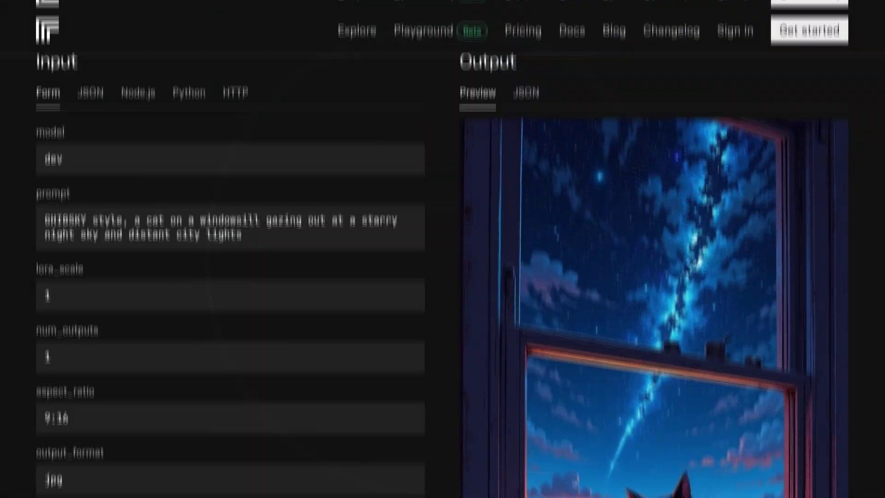
Step: Scroll through the GHIBSKY examples: cat, fisherman, snowy cabin, Japanese garden and Yorkie
{"action": "scroll", "coordinate": [443, 277], "scroll_direction": "down", "scroll_amount": 2}
{"action": "scroll", "coordinate": [443, 277], "scroll_direction": "down", "scroll_amount": 3}
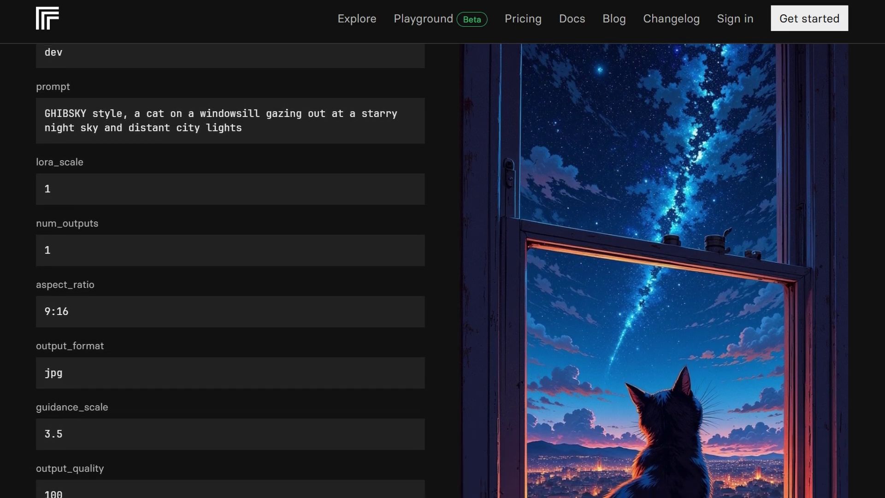
{"action": "scroll", "coordinate": [442, 277], "scroll_direction": "down", "scroll_amount": 3}
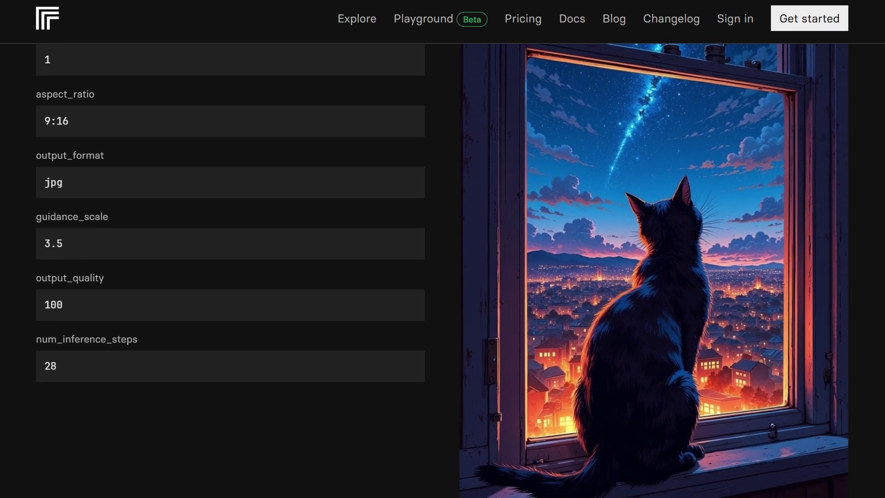
{"action": "scroll", "coordinate": [442, 277], "scroll_direction": "down", "scroll_amount": 1}
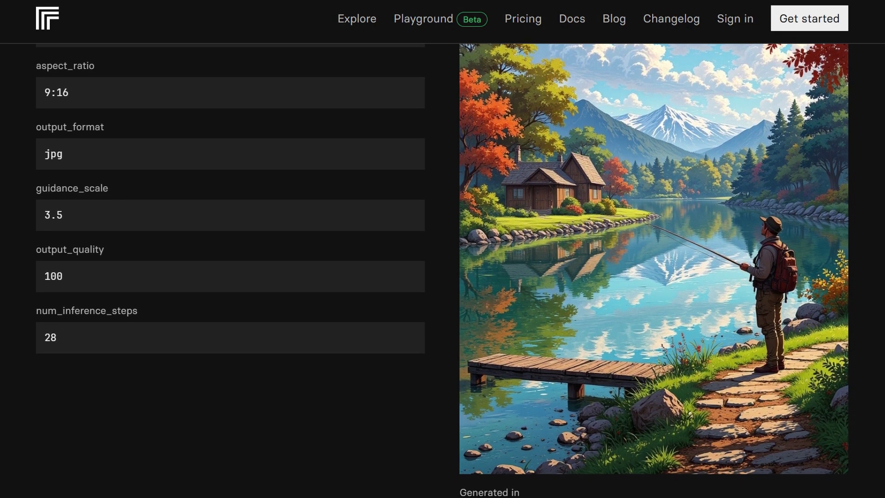
{"action": "scroll", "coordinate": [443, 277], "scroll_direction": "down", "scroll_amount": 1}
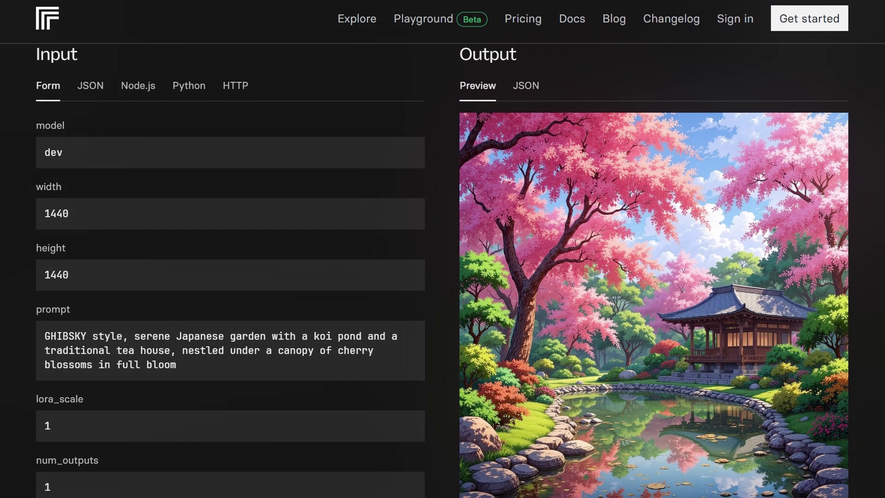
{"action": "scroll", "coordinate": [443, 276], "scroll_direction": "down", "scroll_amount": 2}
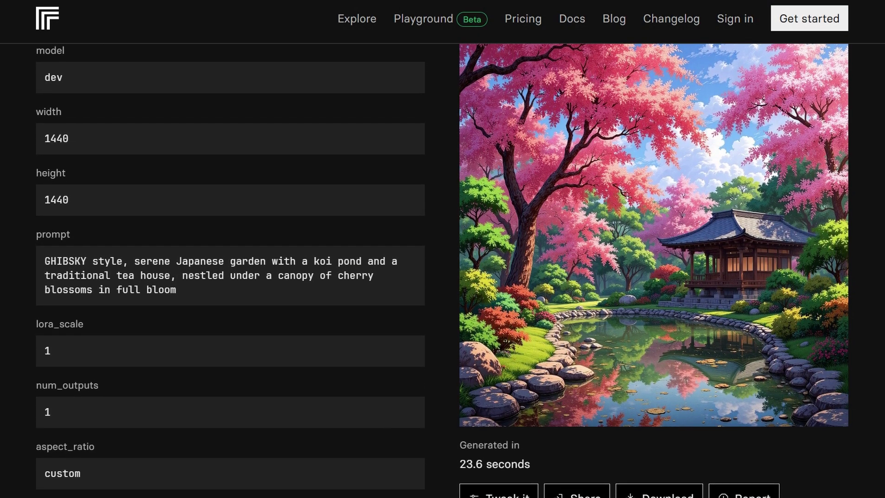
{"action": "scroll", "coordinate": [443, 277], "scroll_direction": "down", "scroll_amount": 2}
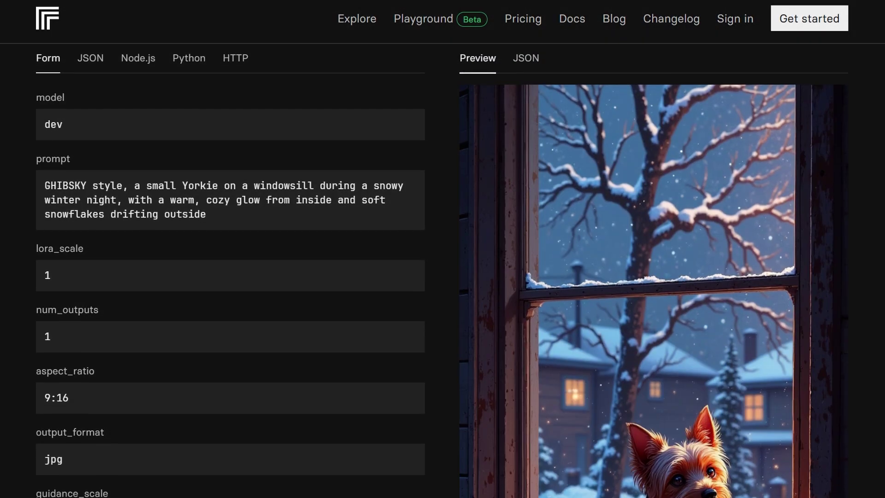
{"action": "scroll", "coordinate": [443, 277], "scroll_direction": "down", "scroll_amount": 3}
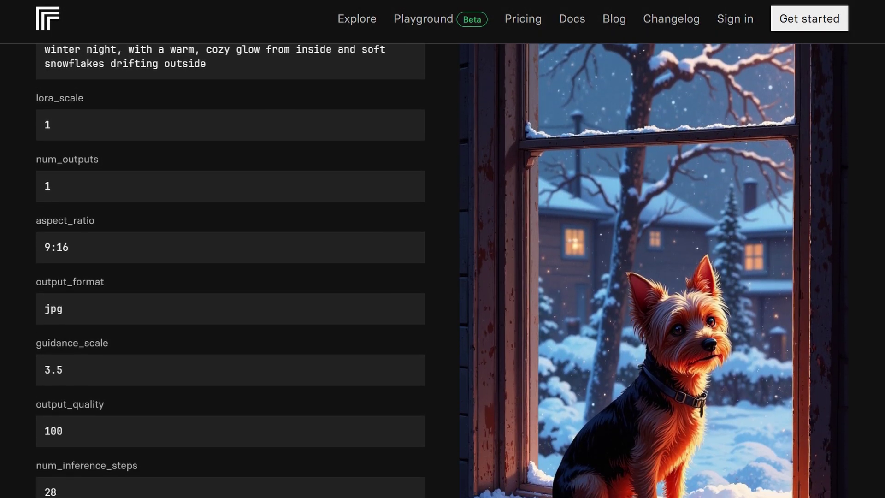
{"action": "scroll", "coordinate": [443, 277], "scroll_direction": "down", "scroll_amount": 3}
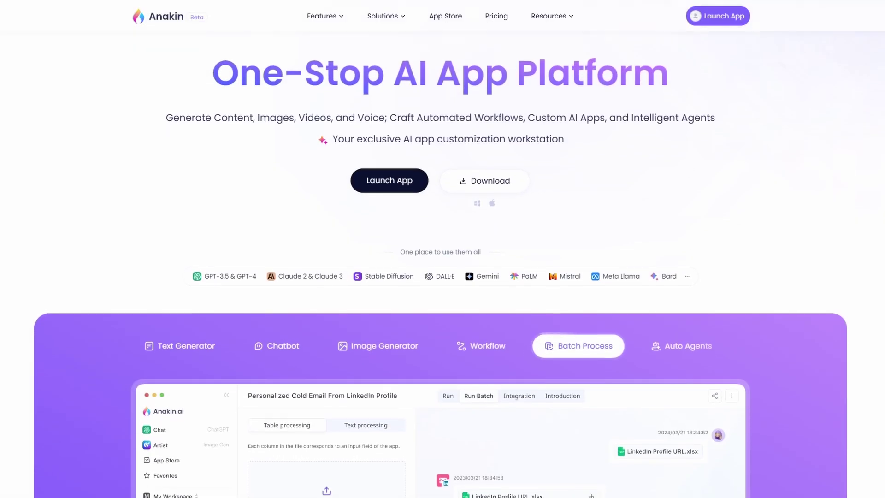
Step: Scroll the Anakin homepage as the showcase cycles from Chatbot and Workflow to Auto Agents
{"action": "scroll", "coordinate": [443, 276], "scroll_direction": "down", "scroll_amount": 1}
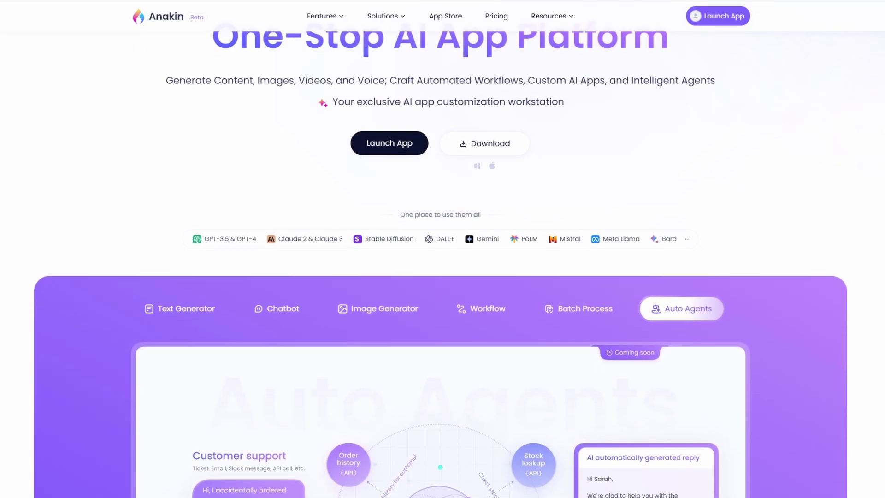
{"action": "scroll", "coordinate": [443, 277], "scroll_direction": "down", "scroll_amount": 2}
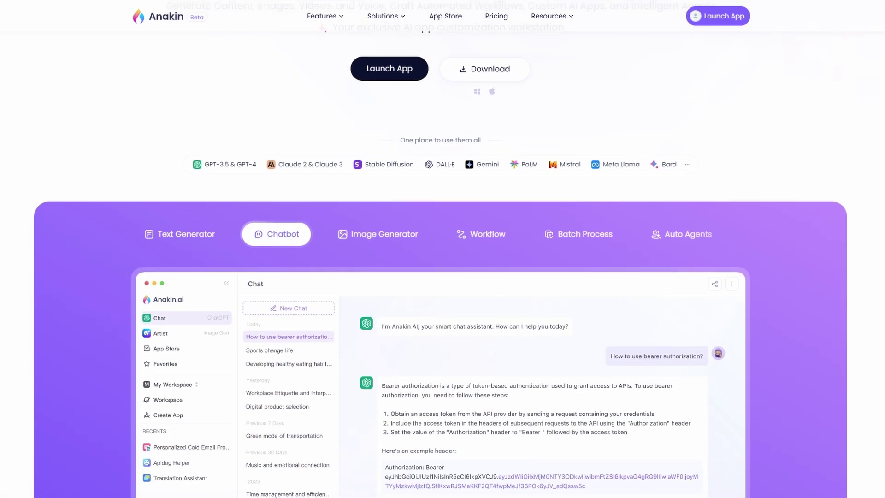
{"action": "scroll", "coordinate": [443, 277], "scroll_direction": "down", "scroll_amount": 2}
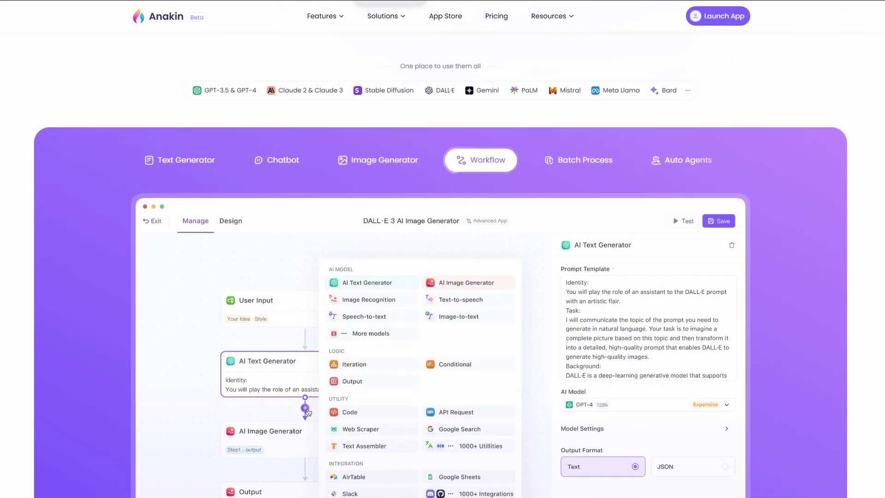
{"action": "scroll", "coordinate": [442, 277], "scroll_direction": "down", "scroll_amount": 2}
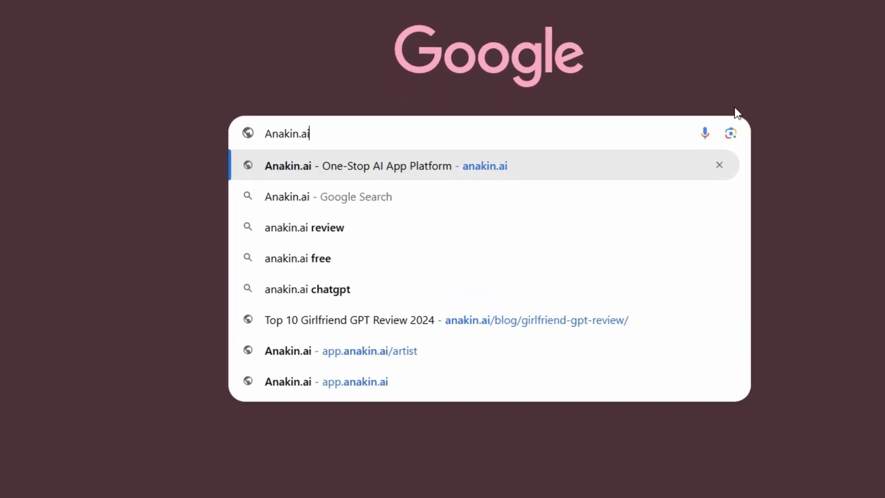
Step: Search Google for anakin.ai and go into the Anakin AI chat app
{"action": "key", "text": "Escape"}
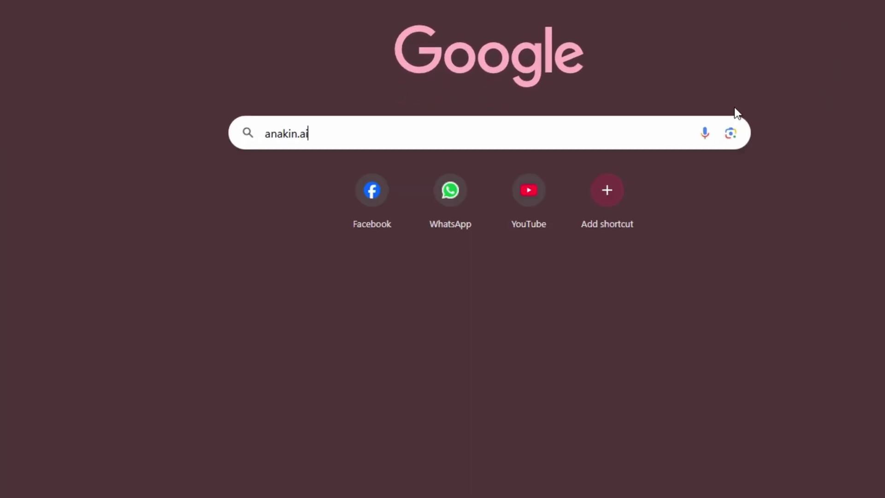
{"action": "key", "text": "Return"}
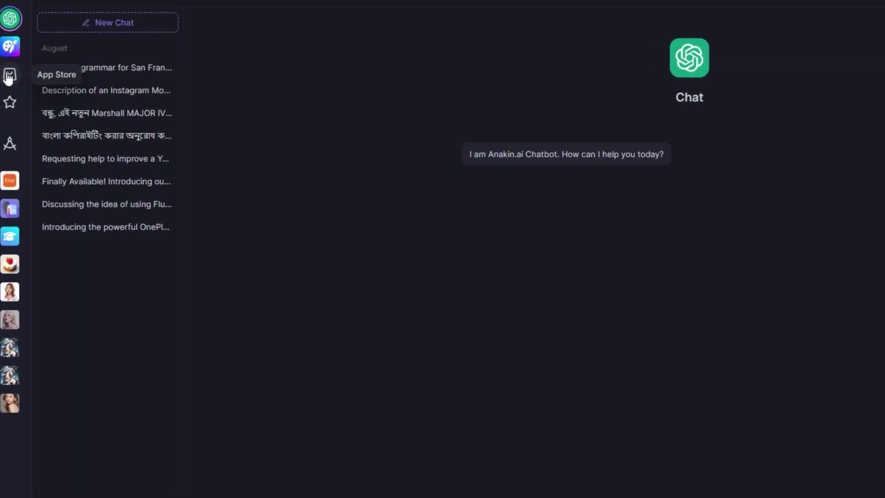
Step: Search the Anakin App Store for 'Flux lora' and scroll through the FLUX LoRA app results
{"action": "left_click", "coordinate": [9, 77]}
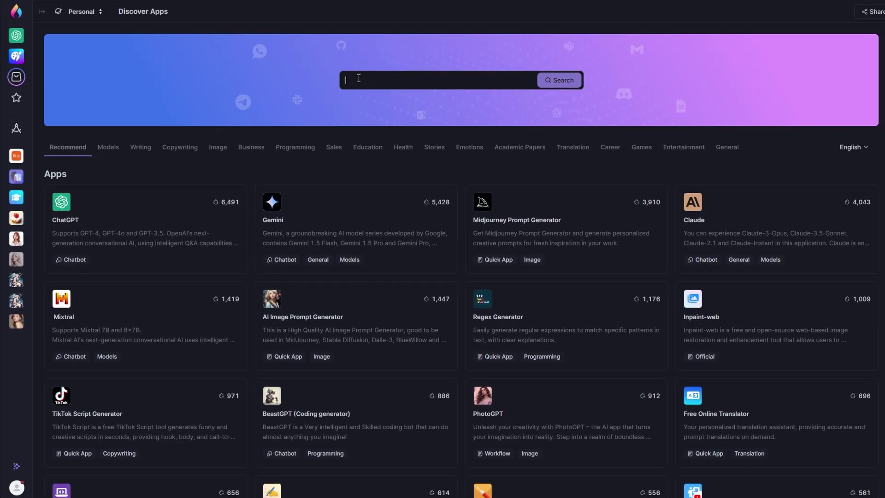
{"action": "type", "text": "Flux lora"}
{"action": "left_click", "coordinate": [561, 85]}
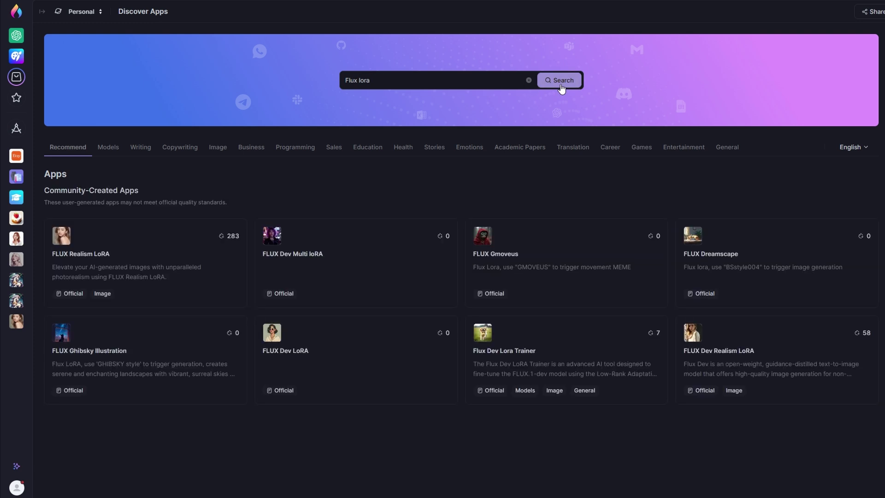
{"action": "scroll", "coordinate": [562, 89], "scroll_direction": "down", "scroll_amount": 1}
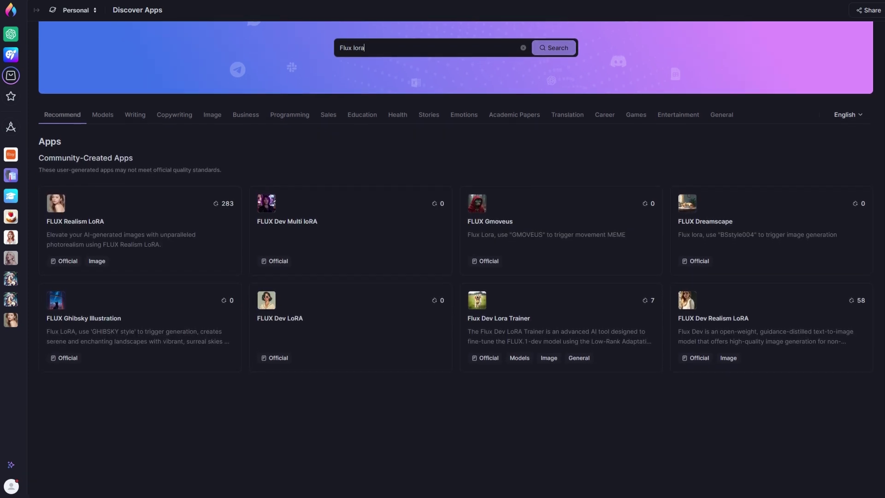